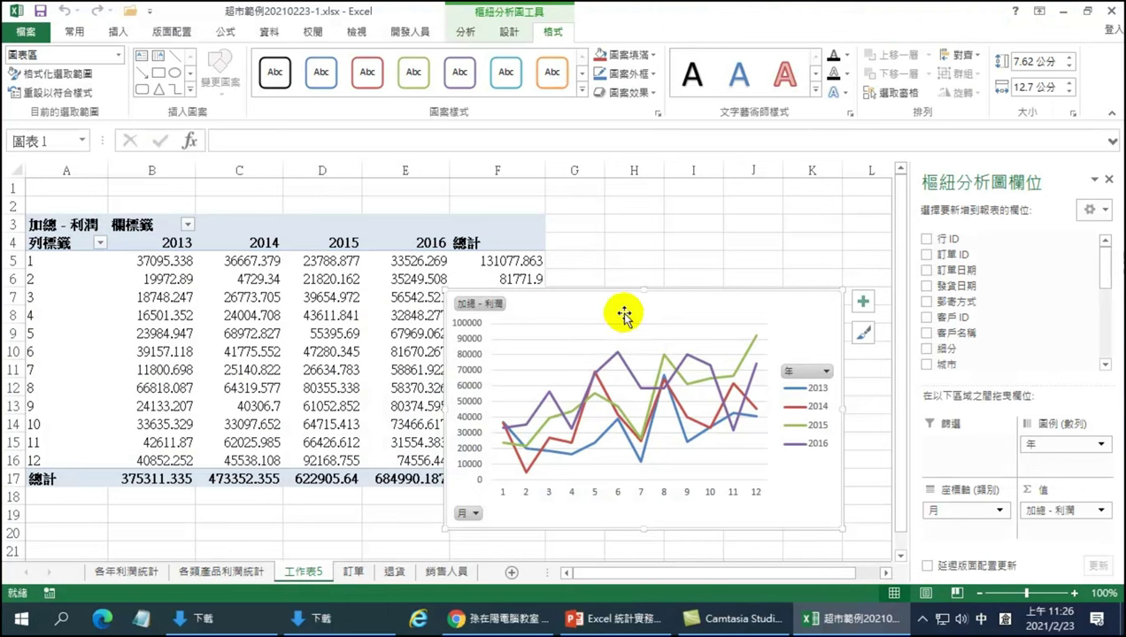
Drag the monthly profit pivot chart lower and to the left on sheet 工作表5.
{"action": "left_click_drag", "start_coordinate": [616, 332], "coordinate": [566, 456]}
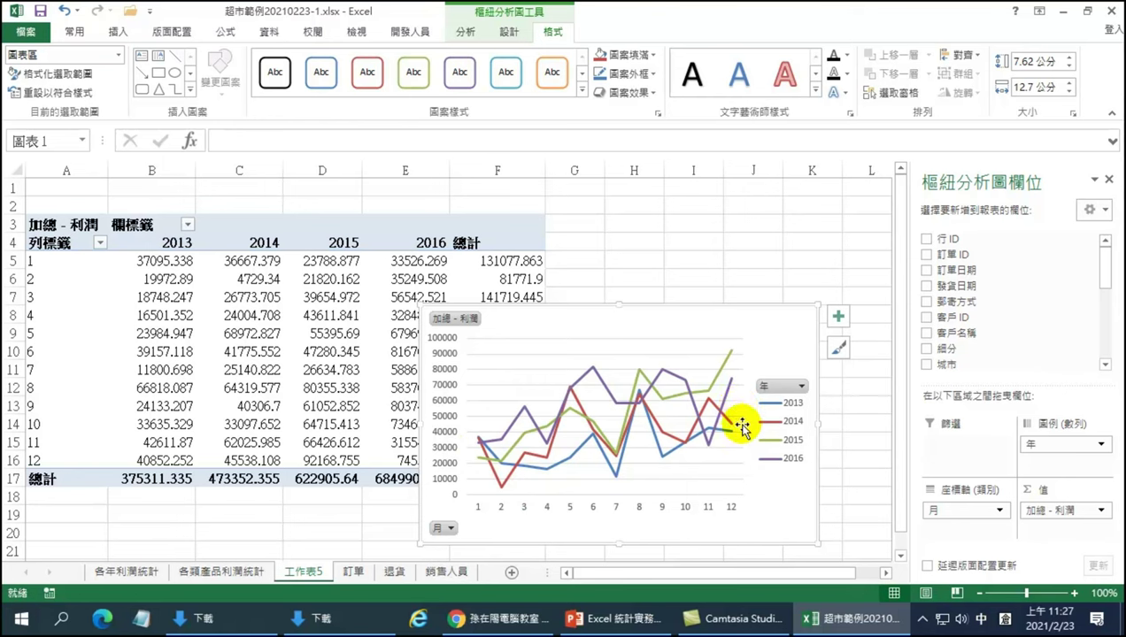
Filter the chart's 年 legend to 2015 and 2016 only, then move the chart beside the pivot table.
{"action": "left_click", "coordinate": [802, 387]}
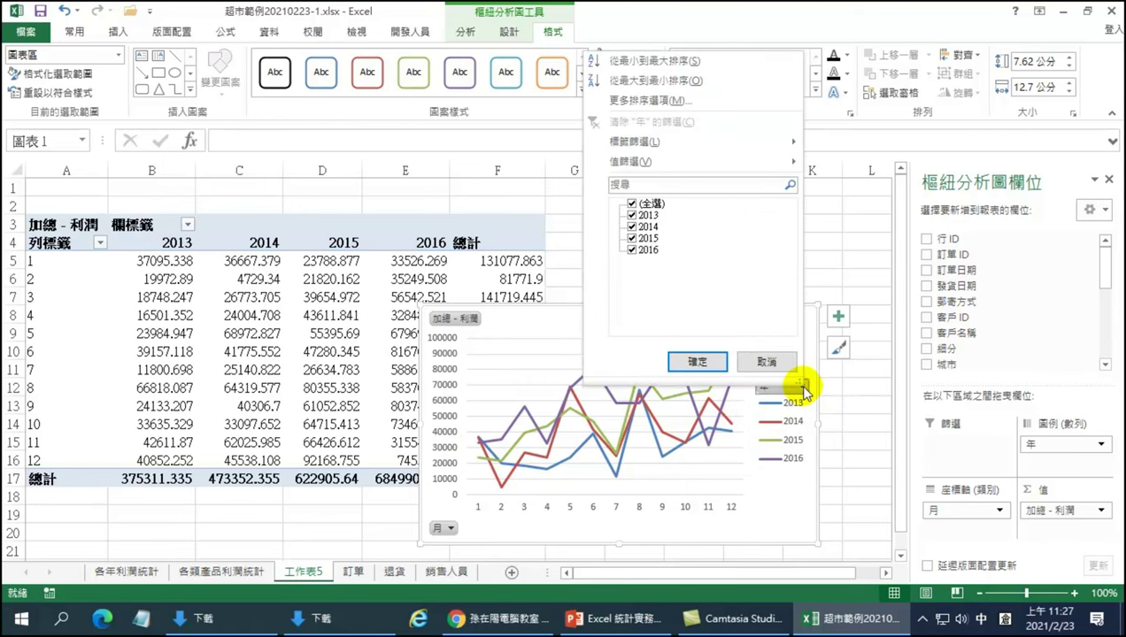
{"action": "left_click", "coordinate": [632, 216]}
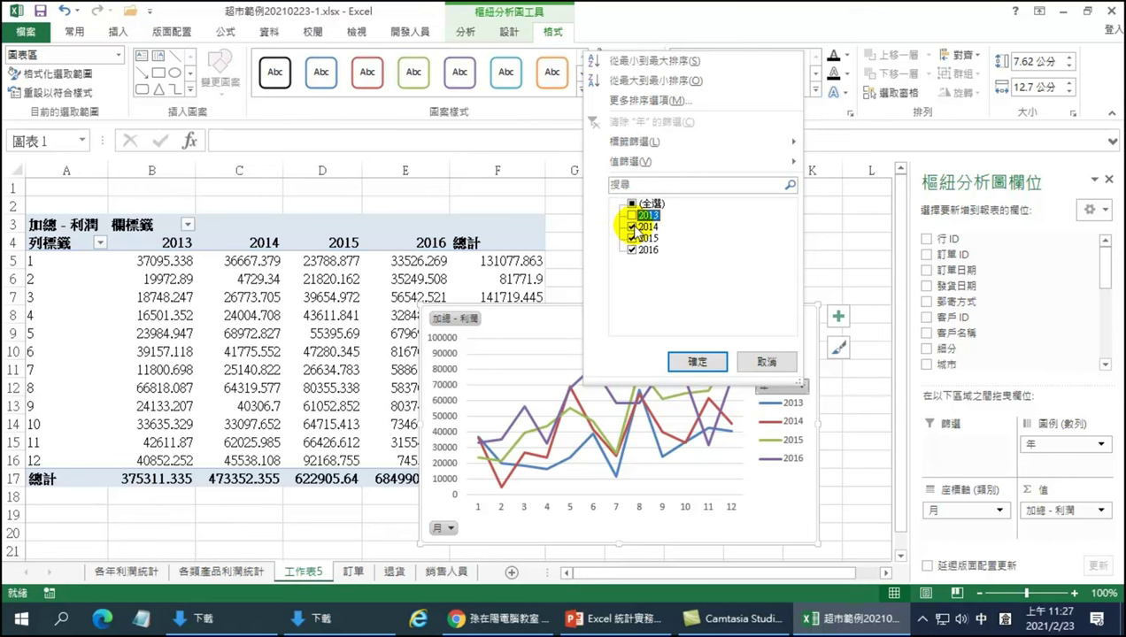
{"action": "left_click", "coordinate": [632, 227]}
{"action": "left_click", "coordinate": [697, 361]}
{"action": "left_click_drag", "start_coordinate": [557, 314], "coordinate": [542, 236]}
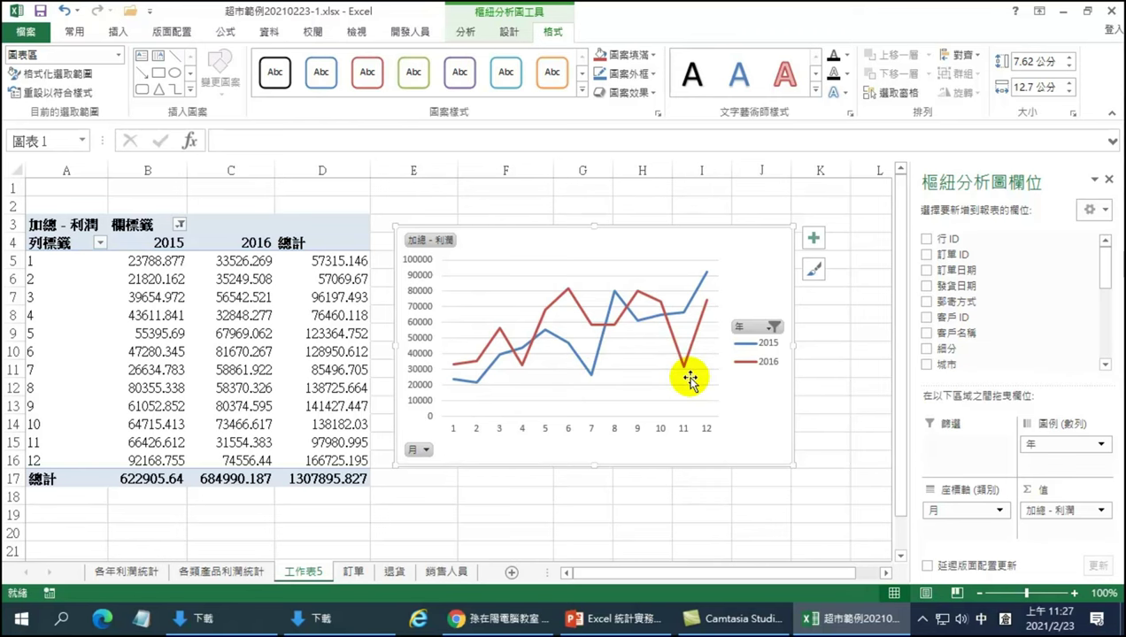
Enter the heading 知識 in L4 and begin note 1 in L5 about 2016's good profit months.
{"action": "left_click", "coordinate": [863, 240]}
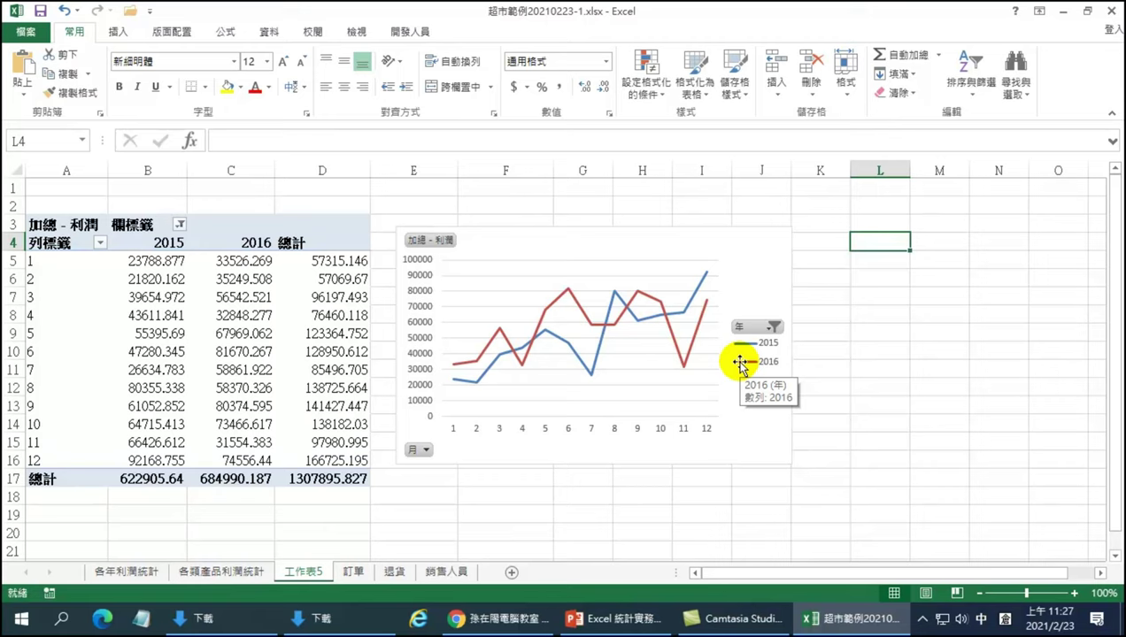
{"action": "type", "text": "人大"}
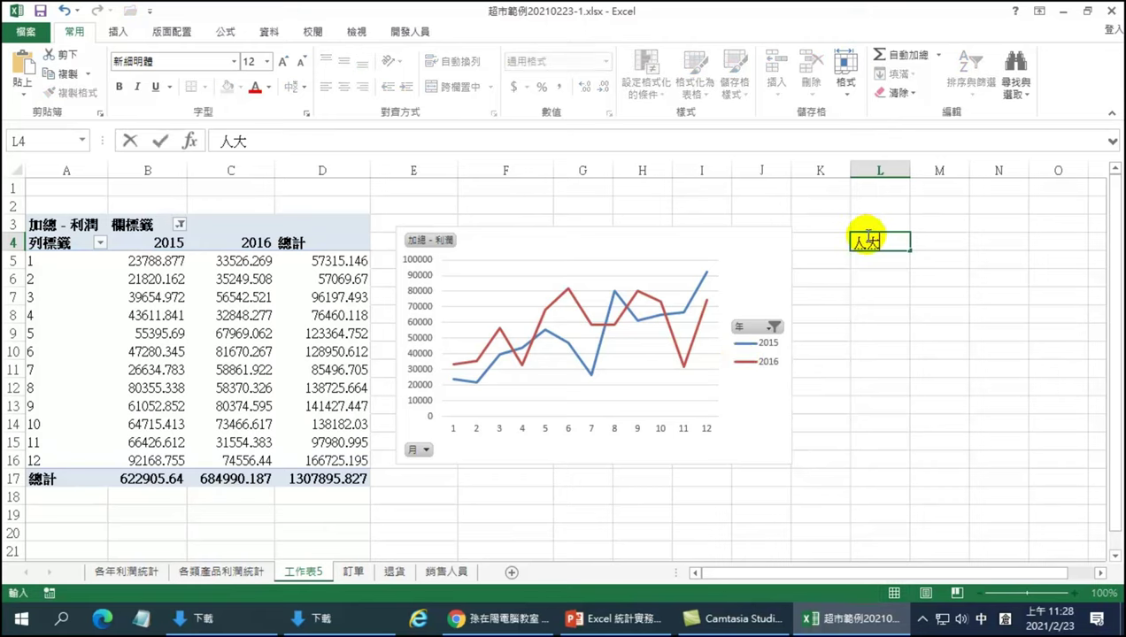
{"action": "key", "text": "BackSpace"}
{"action": "key", "text": "BackSpace"}
{"action": "type", "text": "知識"}
{"action": "key", "text": "Return"}
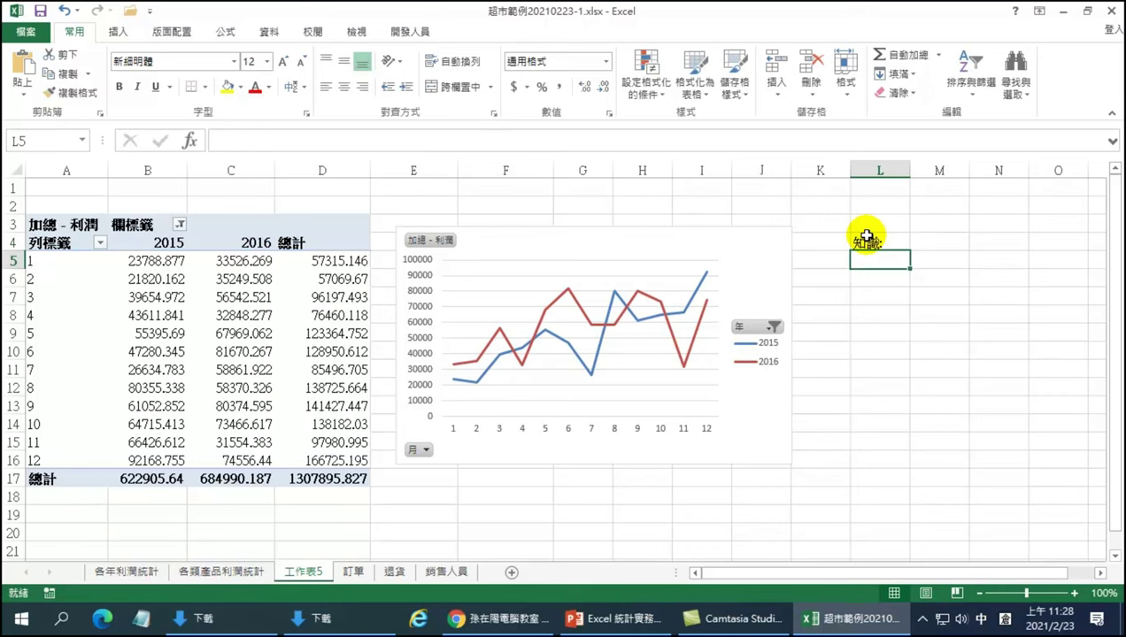
{"action": "type", "text": "1.2016"}
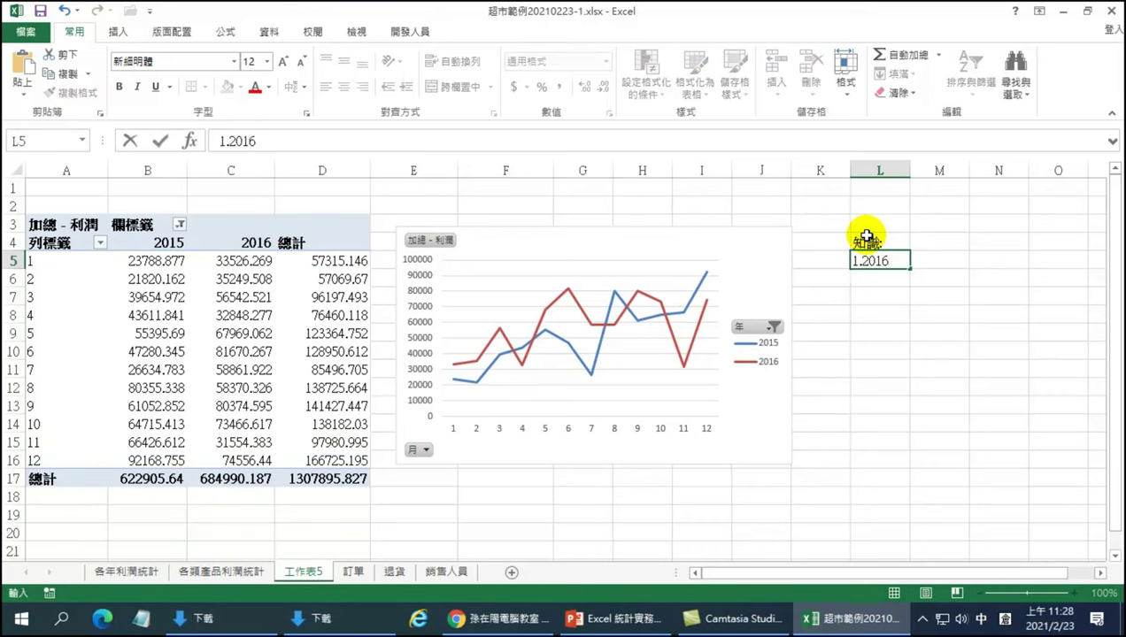
{"action": "type", "text": "年獲利手"}
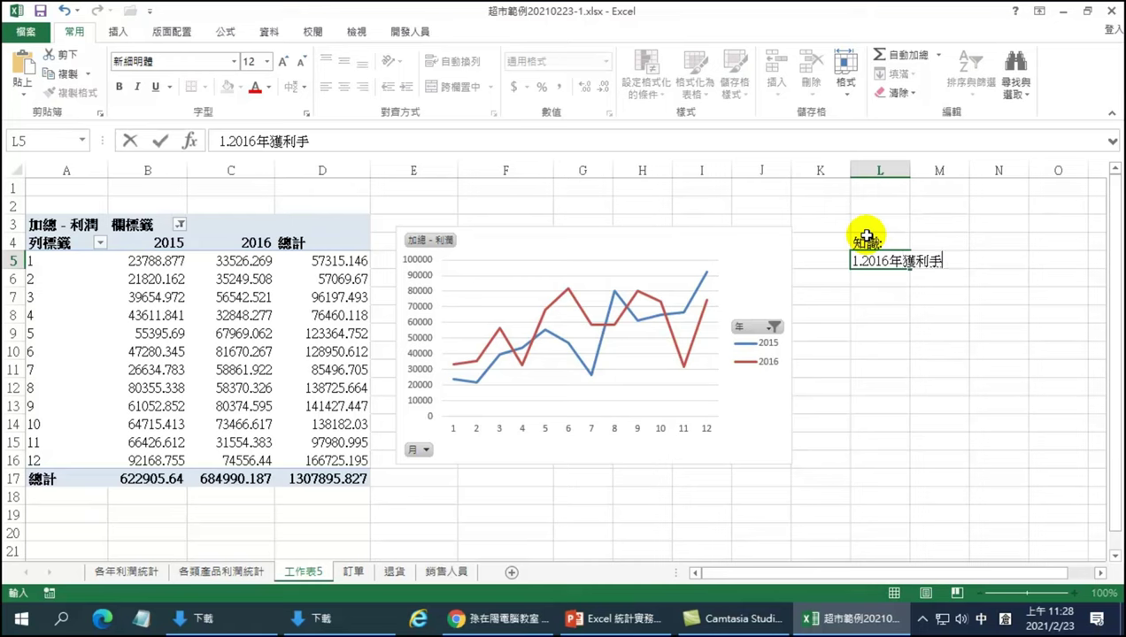
{"action": "key", "text": "BackSpace"}
{"action": "type", "text": "表現好"}
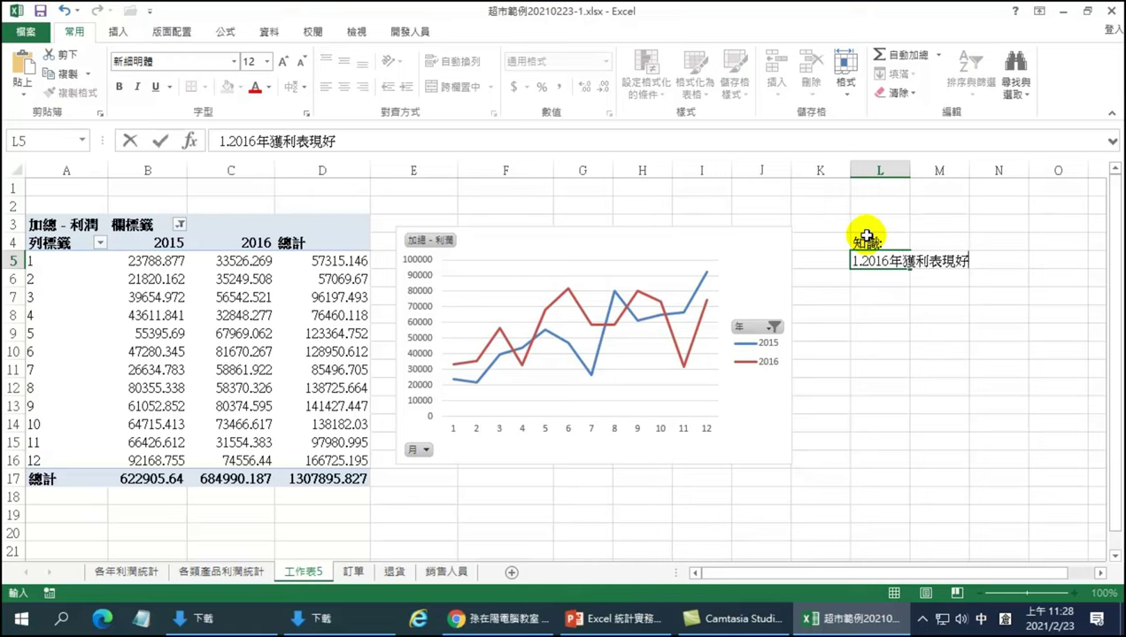
{"action": "type", "text": "的月人金"}
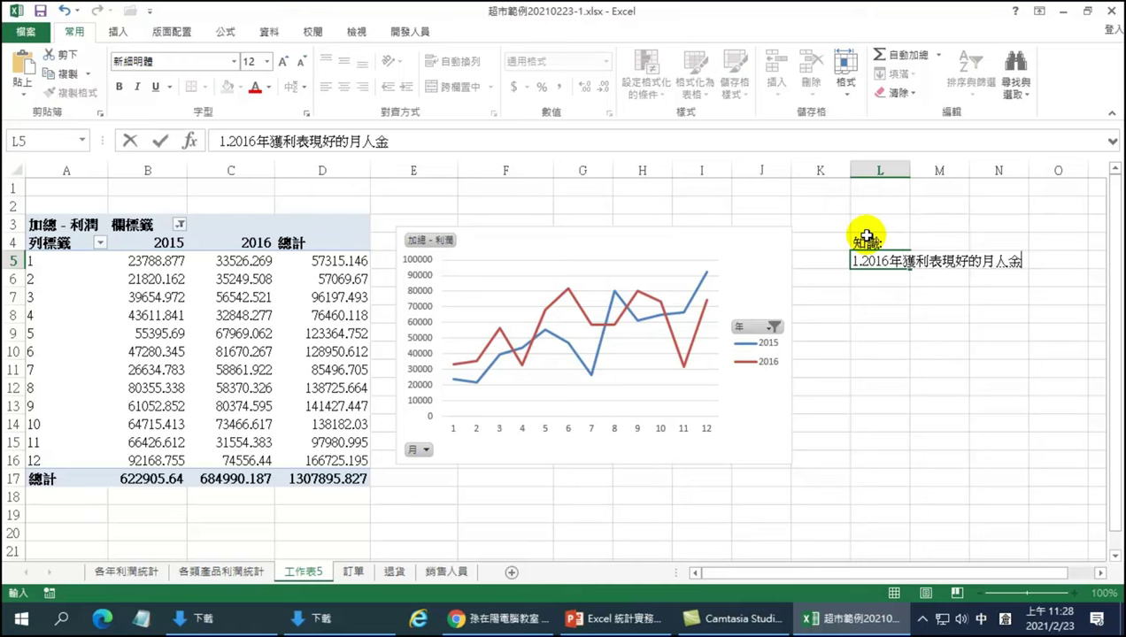
{"action": "key", "text": "BackSpace"}
{"action": "key", "text": "BackSpace"}
{"action": "type", "text": "份"}
Revise the L5 note to '1.2016年獲利表現勝於前期的月份有1,2,3,5,6' after checking chart points.
{"action": "left_click", "coordinate": [344, 141]}
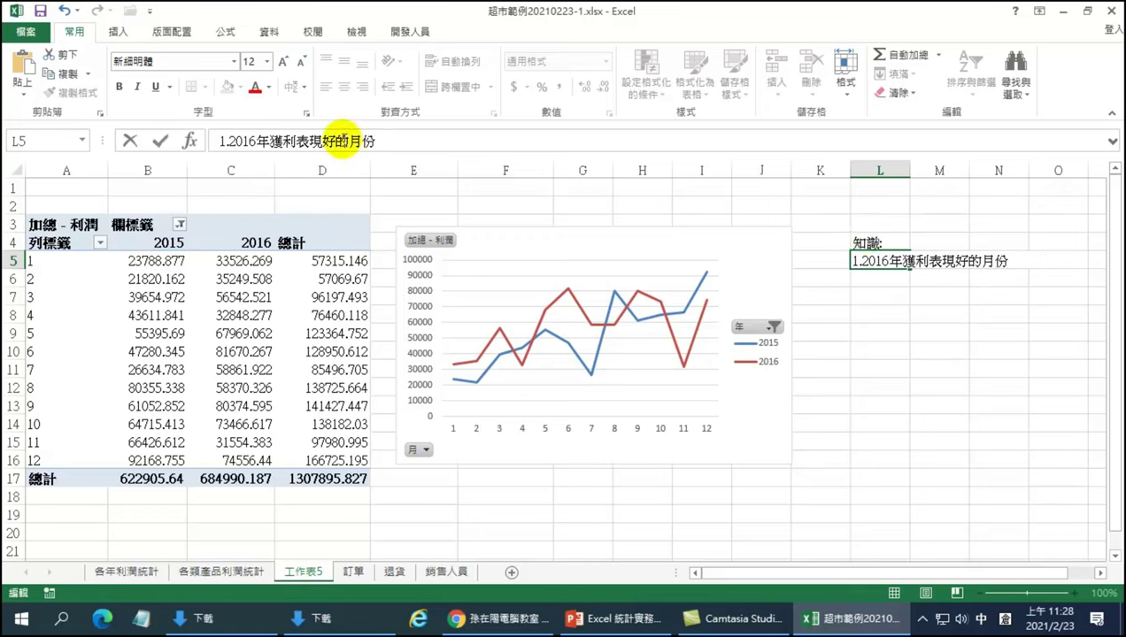
{"action": "key", "text": "Left"}
{"action": "key", "text": "Delete"}
{"action": "key", "text": "Delete"}
{"action": "type", "text": "勝於廿"}
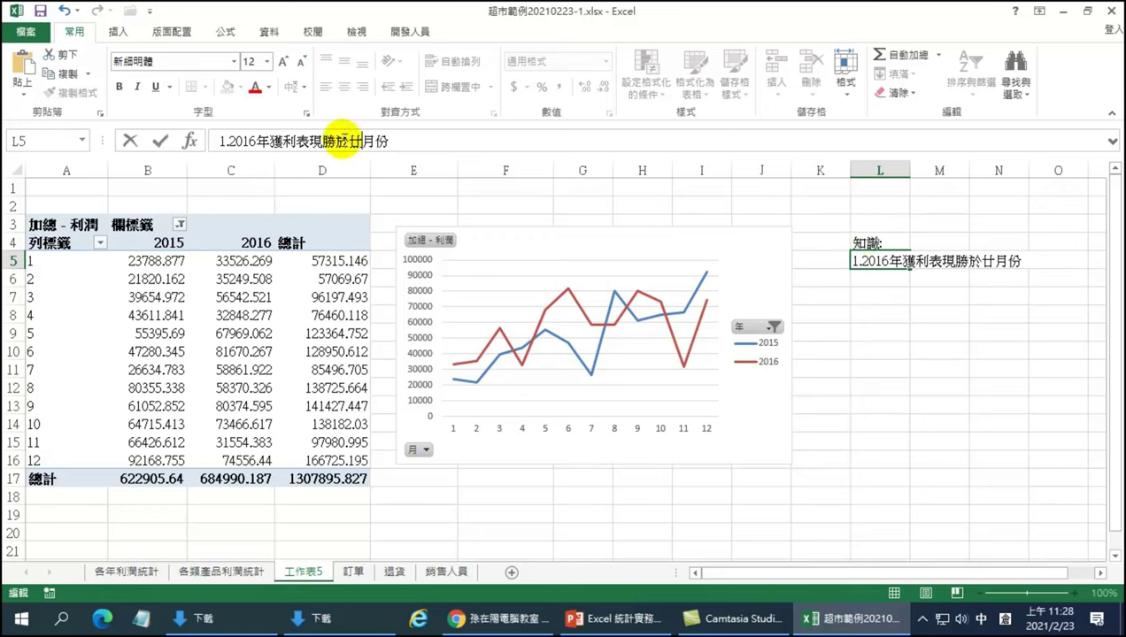
{"action": "type", "text": "前期"}
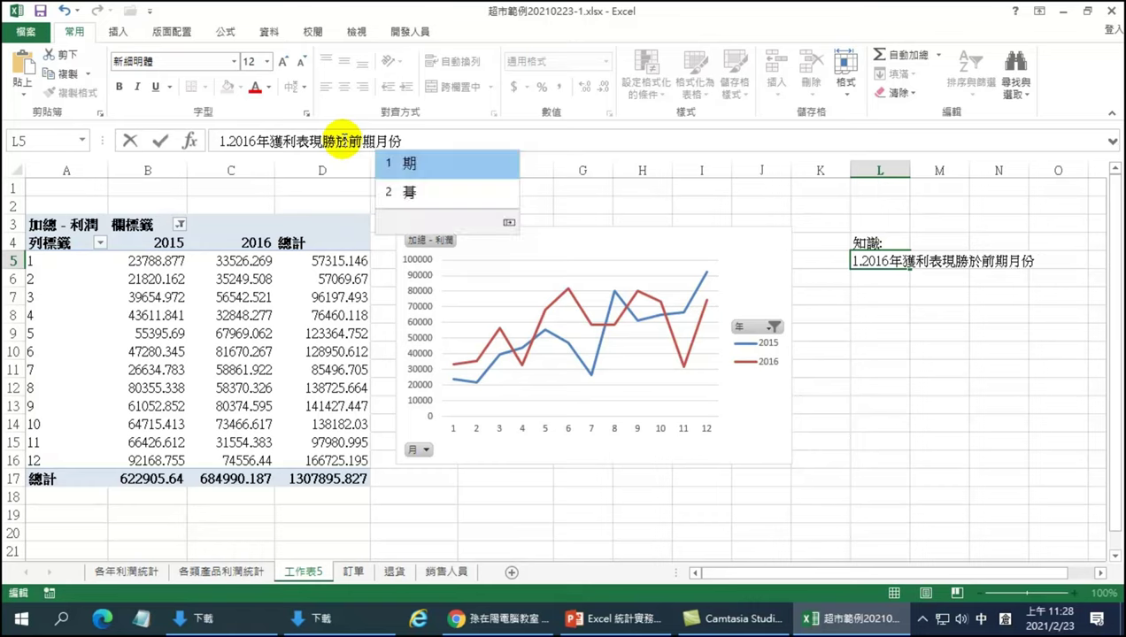
{"action": "type", "text": "的月份有"}
{"action": "mouse_move", "coordinate": [453, 370]}
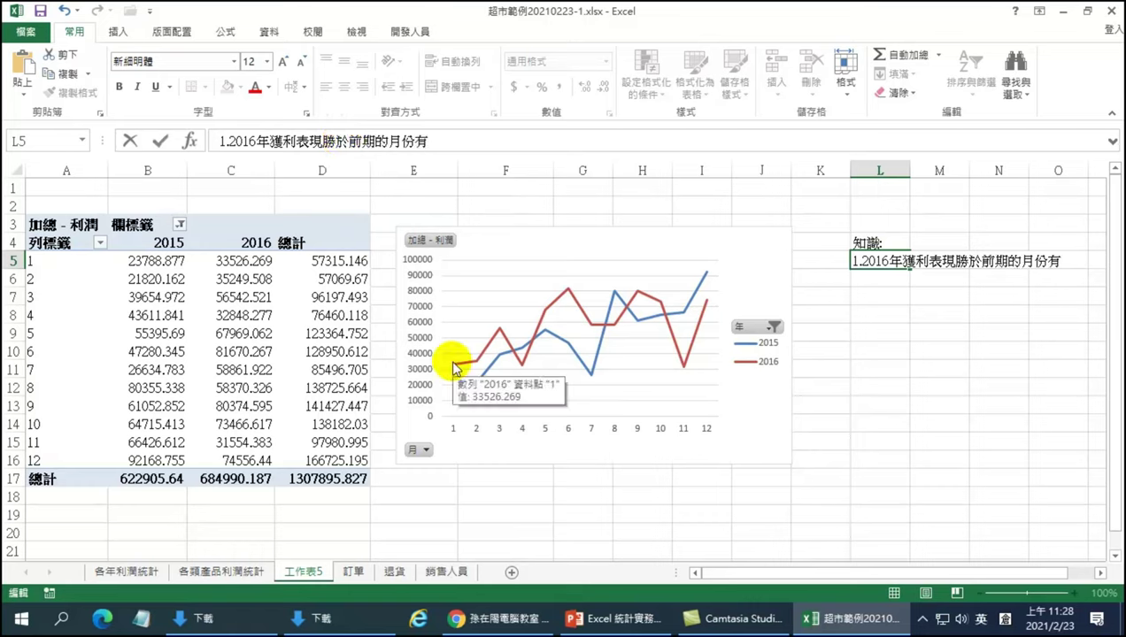
{"action": "mouse_move", "coordinate": [499, 328]}
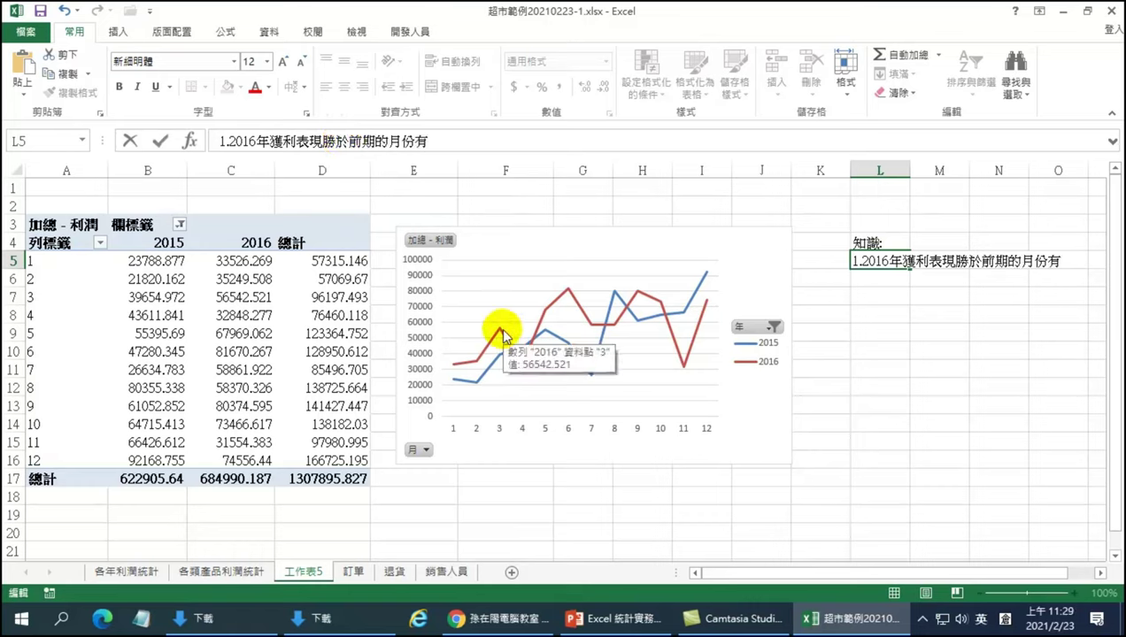
{"action": "mouse_move", "coordinate": [593, 332]}
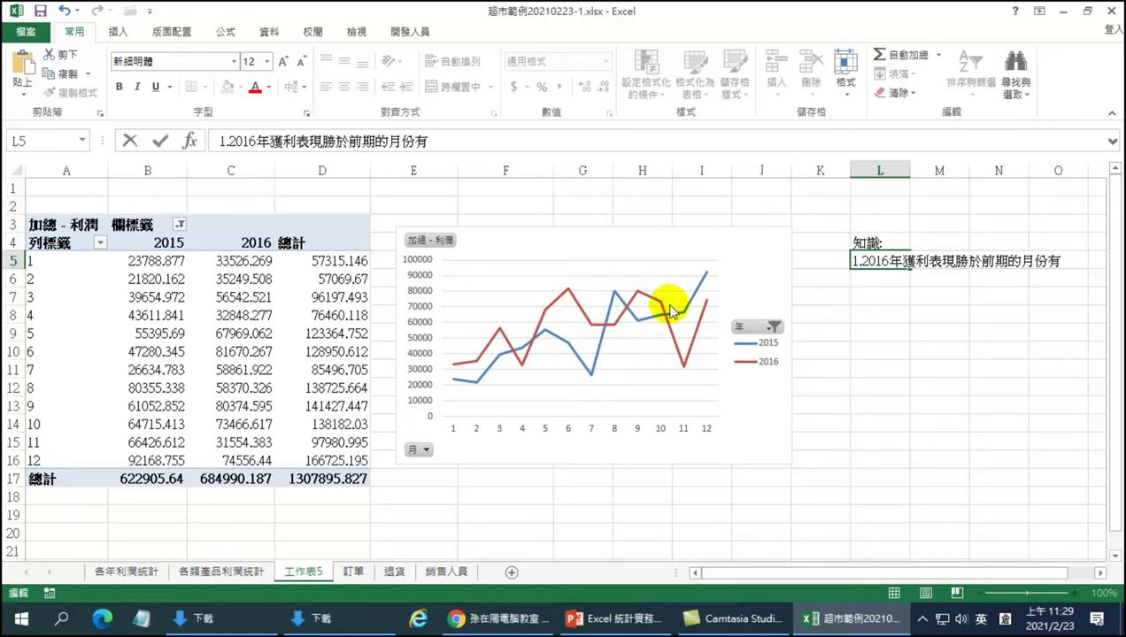
{"action": "type", "text": "1,2,3,5,6"}
{"action": "key", "text": "Return"}
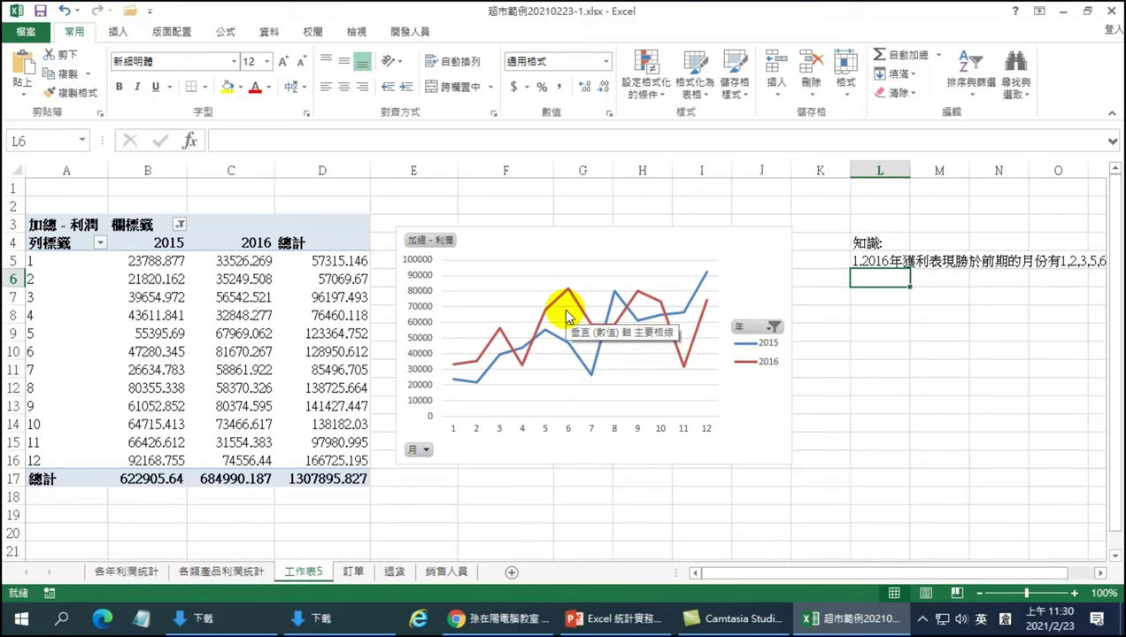
Add note '2.2016年6月獲利最好' in cell L6.
{"action": "left_click", "coordinate": [537, 228]}
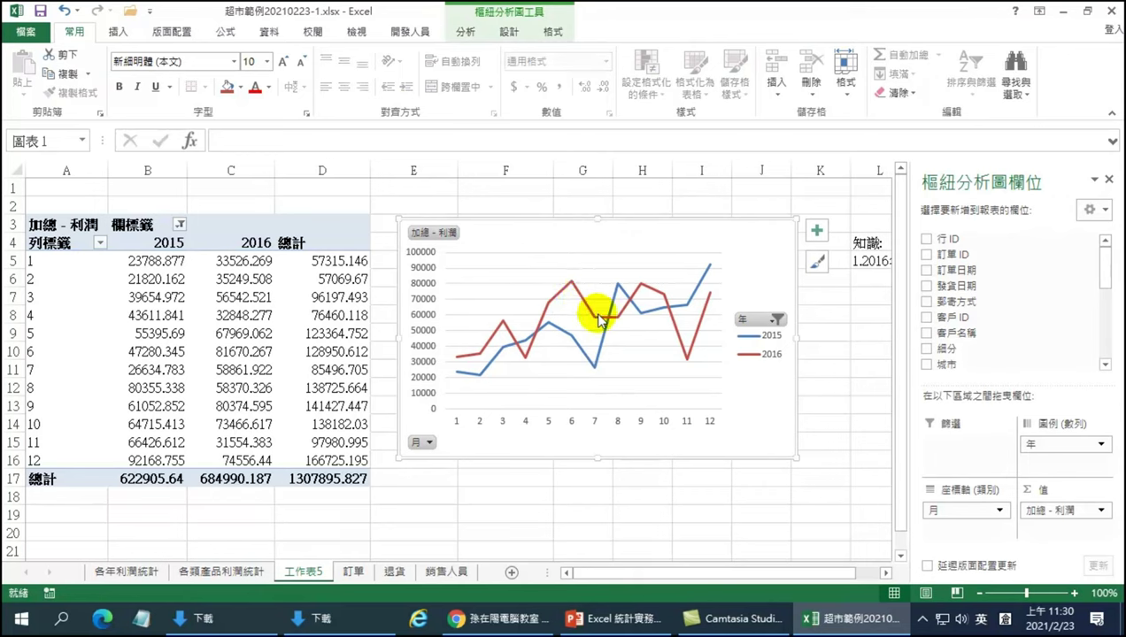
{"action": "left_click", "coordinate": [852, 278]}
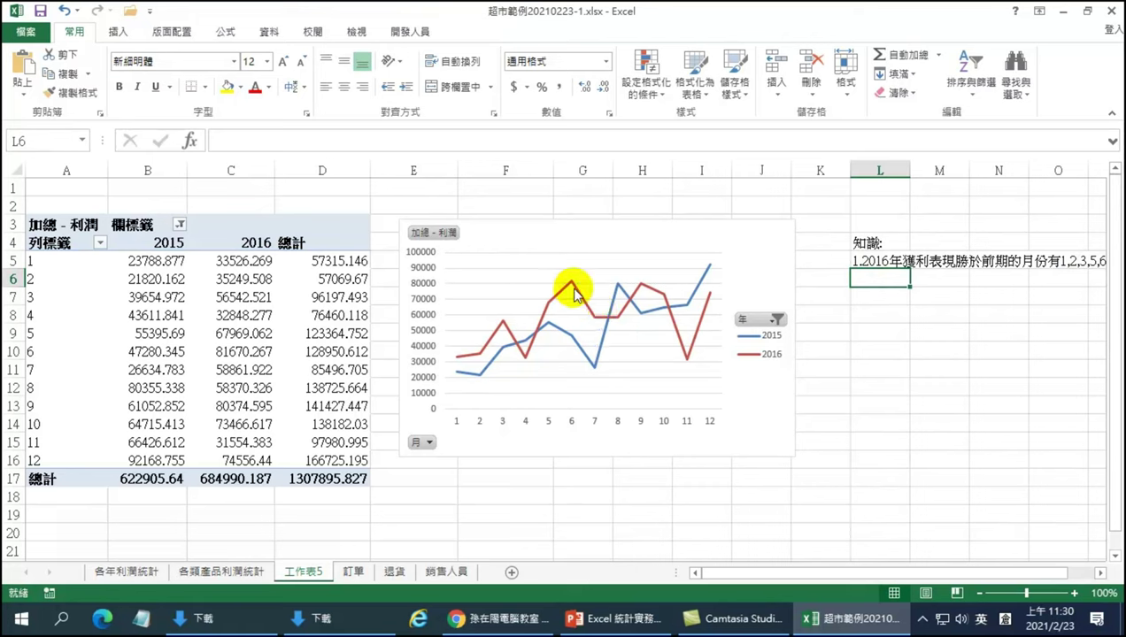
{"action": "type", "text": "2.6月大竹廿獲利"}
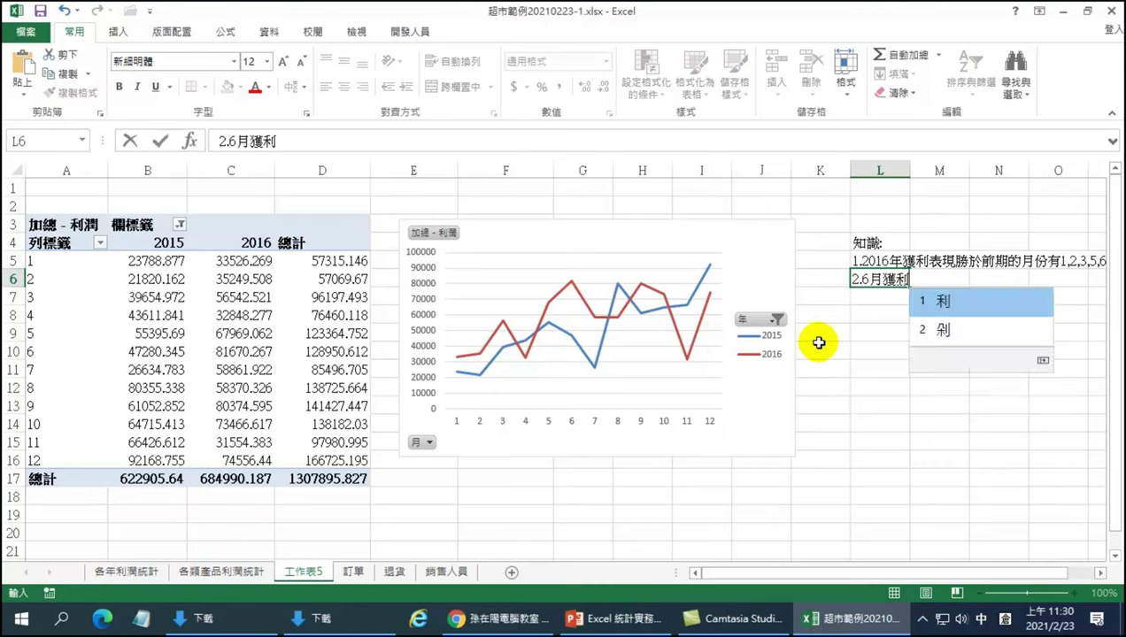
{"action": "type", "text": "最弓戈好"}
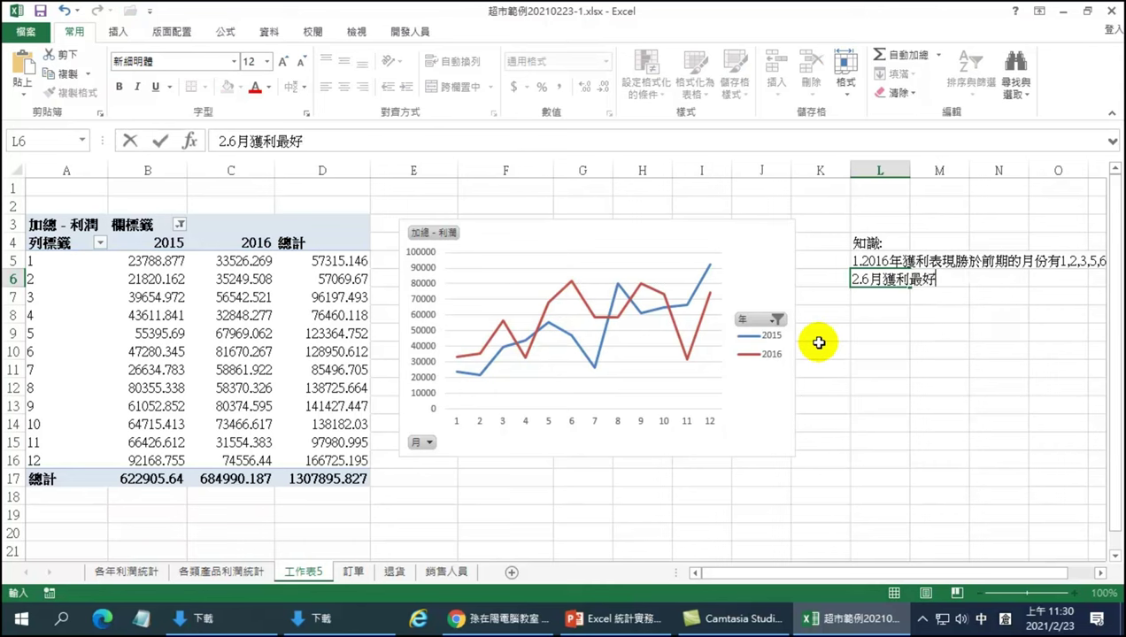
{"action": "type", "text": "2016年"}
{"action": "key", "text": "Return"}
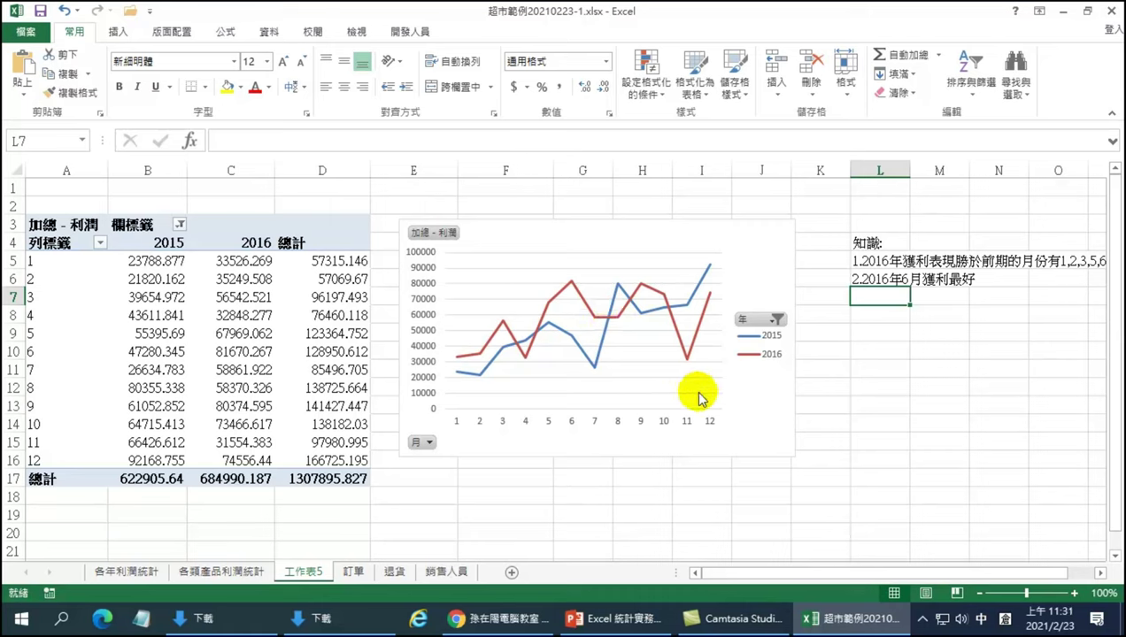
Scroll the sheet right and open the context menu on cell O5.
{"action": "left_click_drag", "start_coordinate": [885, 575], "coordinate": [921, 575]}
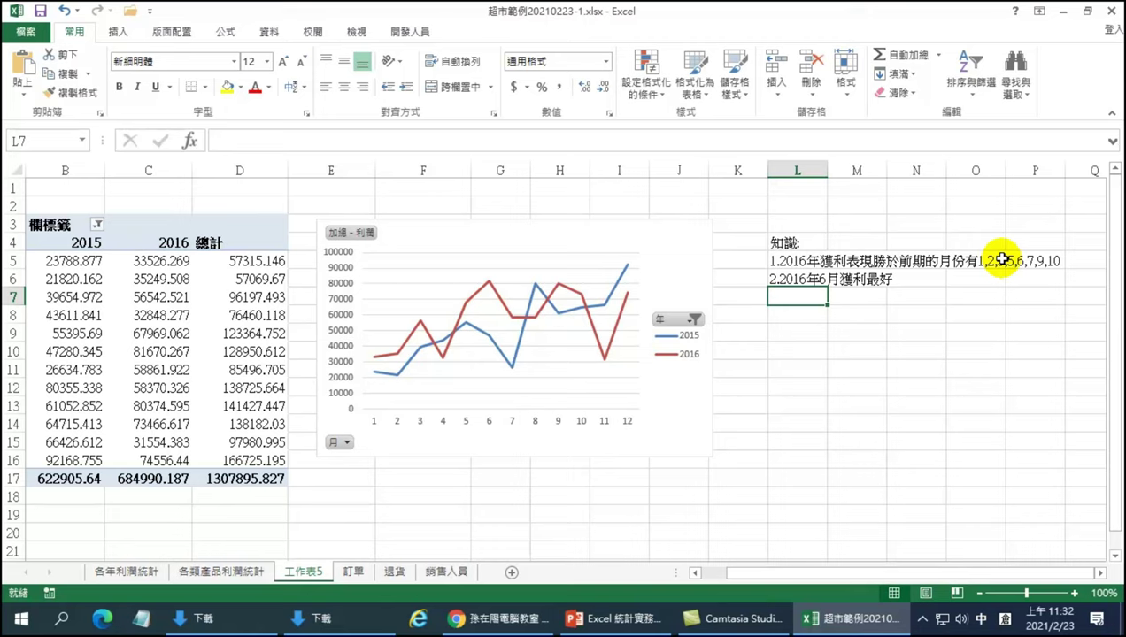
{"action": "right_click", "coordinate": [1000, 260]}
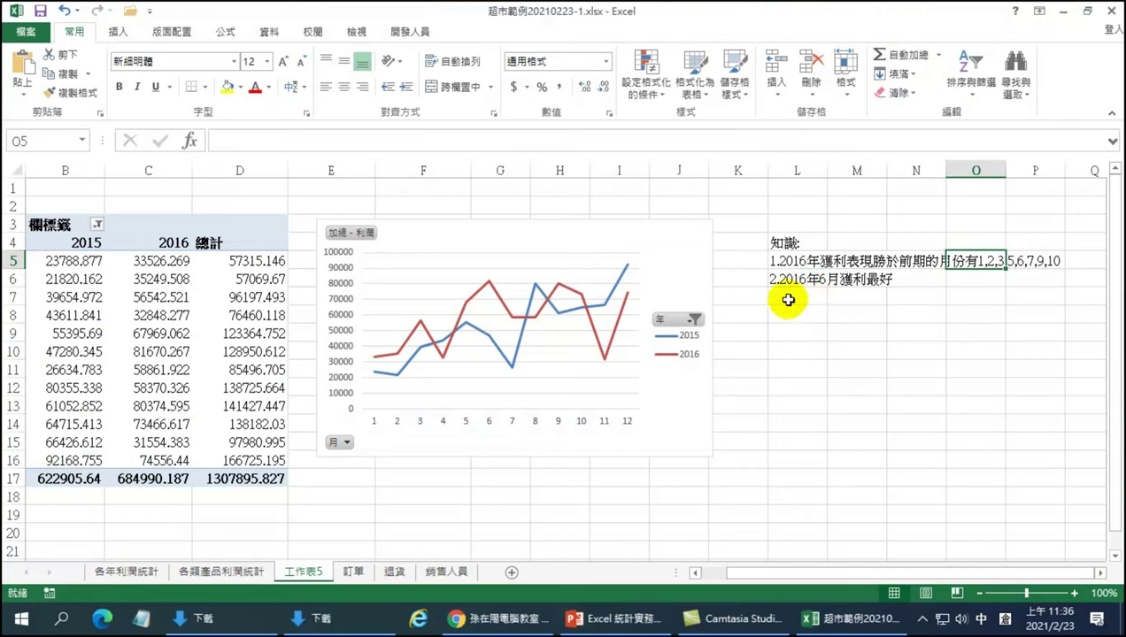
{"action": "mouse_move", "coordinate": [447, 370]}
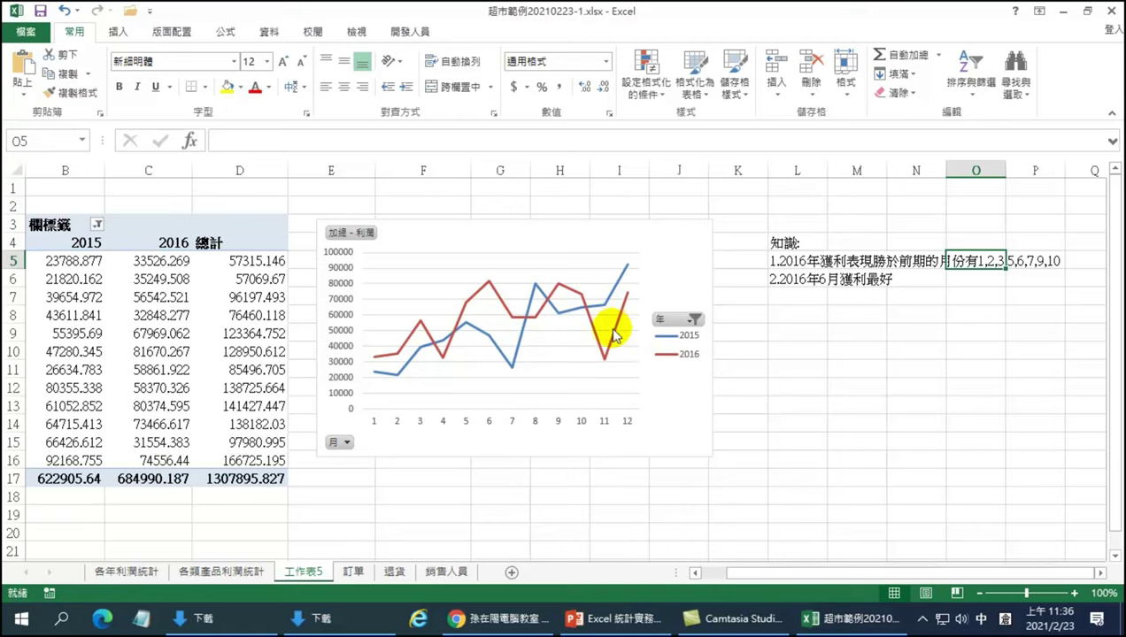
{"action": "mouse_move", "coordinate": [607, 367]}
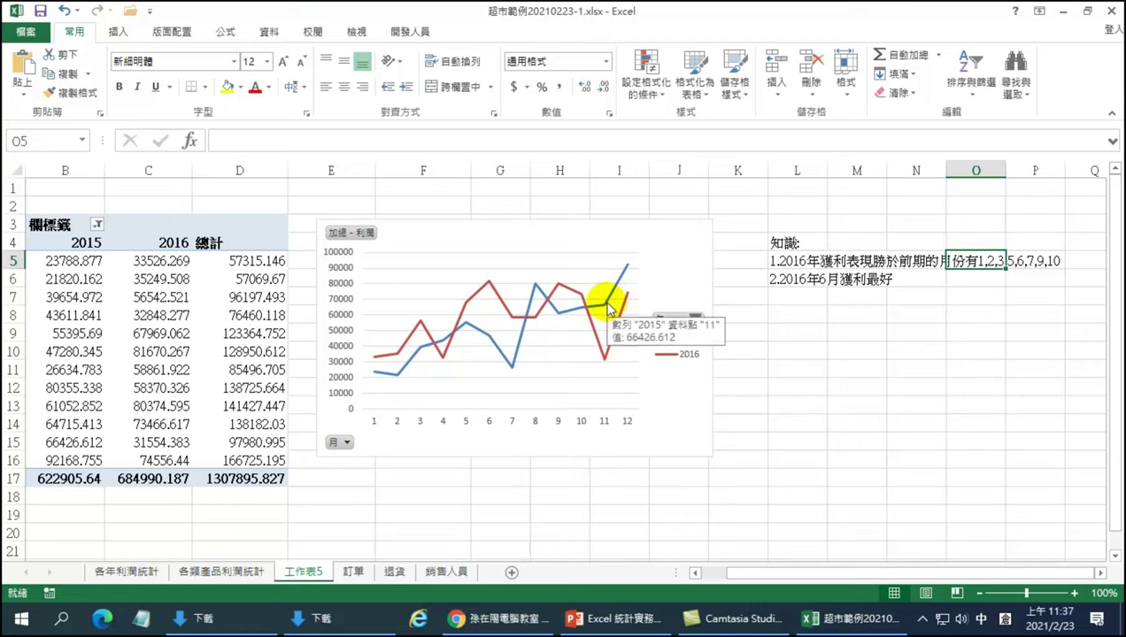
{"action": "mouse_move", "coordinate": [622, 316]}
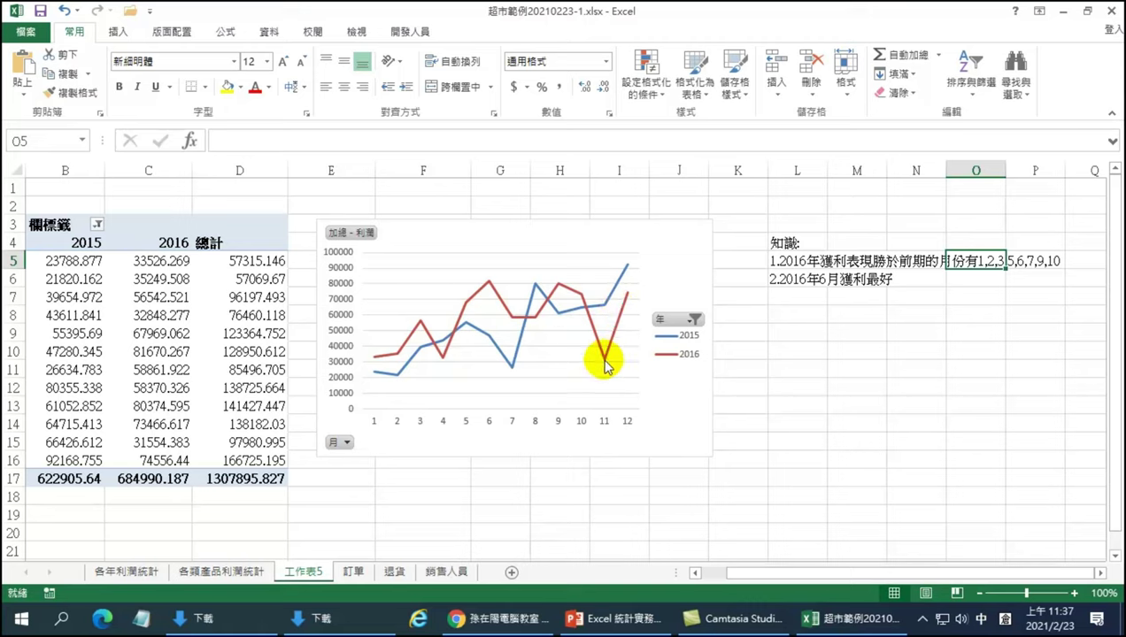
{"action": "mouse_move", "coordinate": [606, 359]}
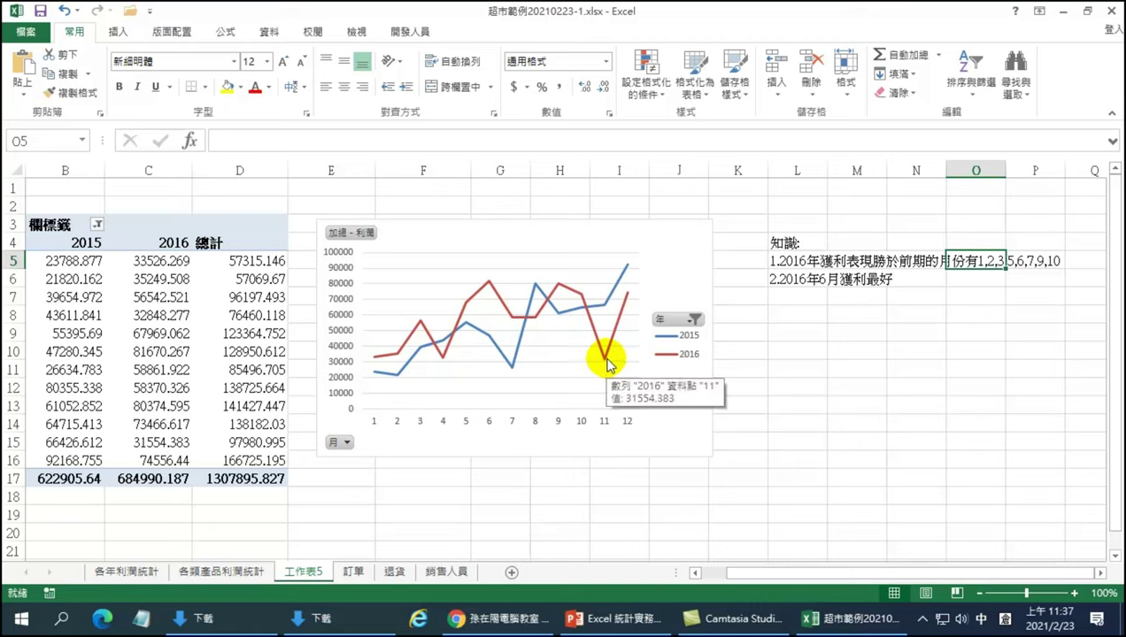